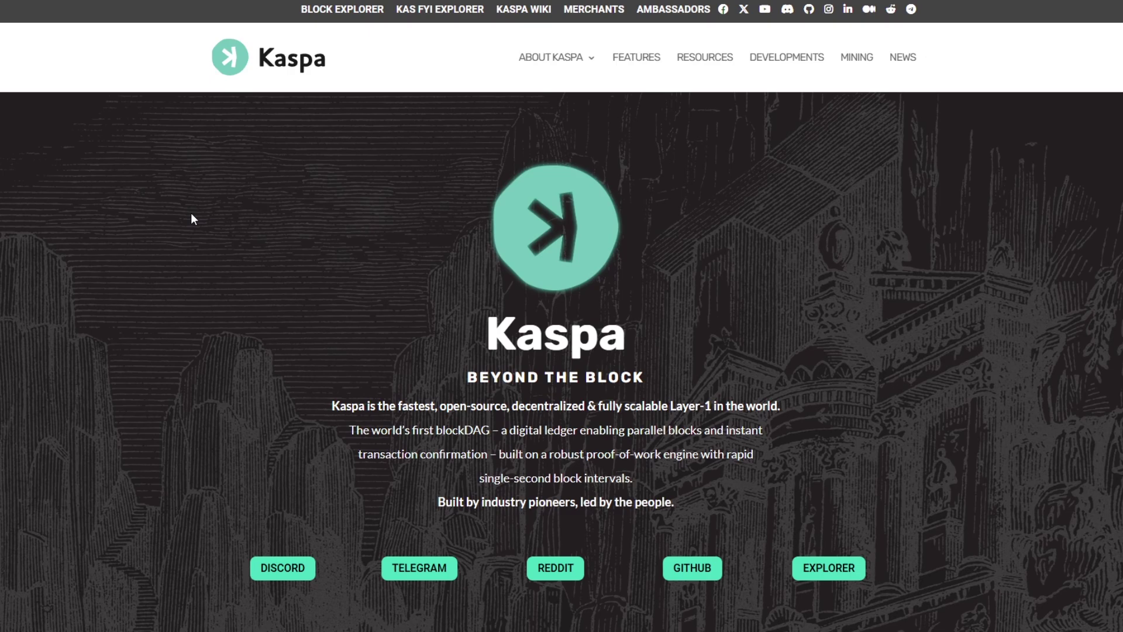
Scroll the Kaspa.org page to find the GET THE LATEST WALLETS section and its Web/Mobile Wallet
{"action": "scroll", "coordinate": [191, 219], "scroll_direction": "down", "scroll_amount": 3}
{"action": "scroll", "coordinate": [179, 209], "scroll_direction": "up", "scroll_amount": 3}
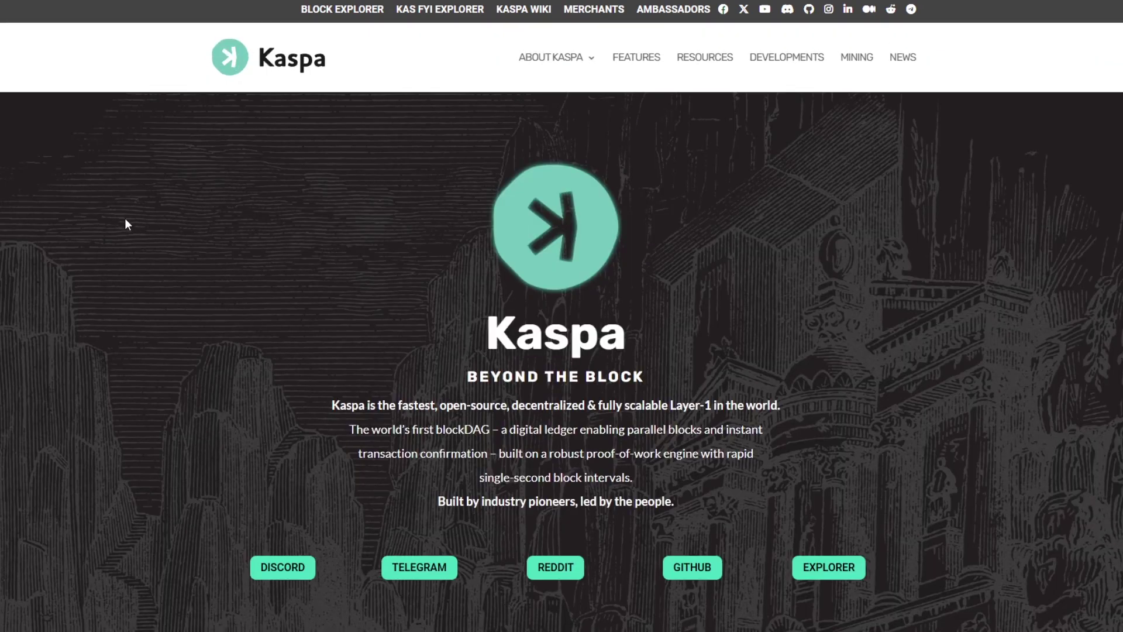
{"action": "scroll", "coordinate": [165, 217], "scroll_direction": "down", "scroll_amount": 6}
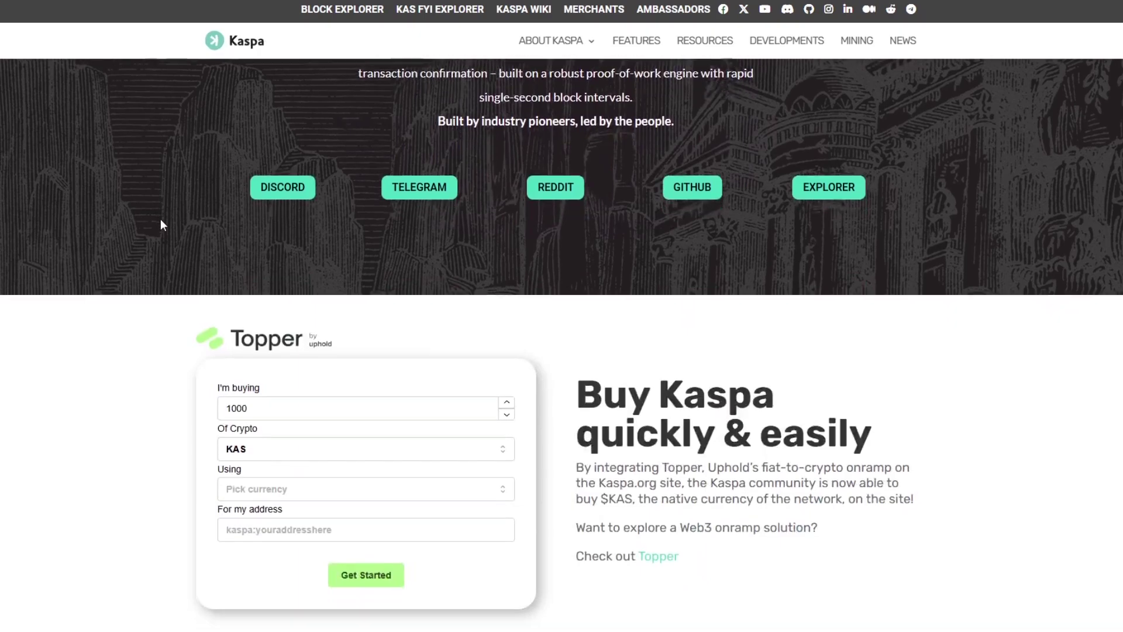
{"action": "scroll", "coordinate": [161, 220], "scroll_direction": "down", "scroll_amount": 20}
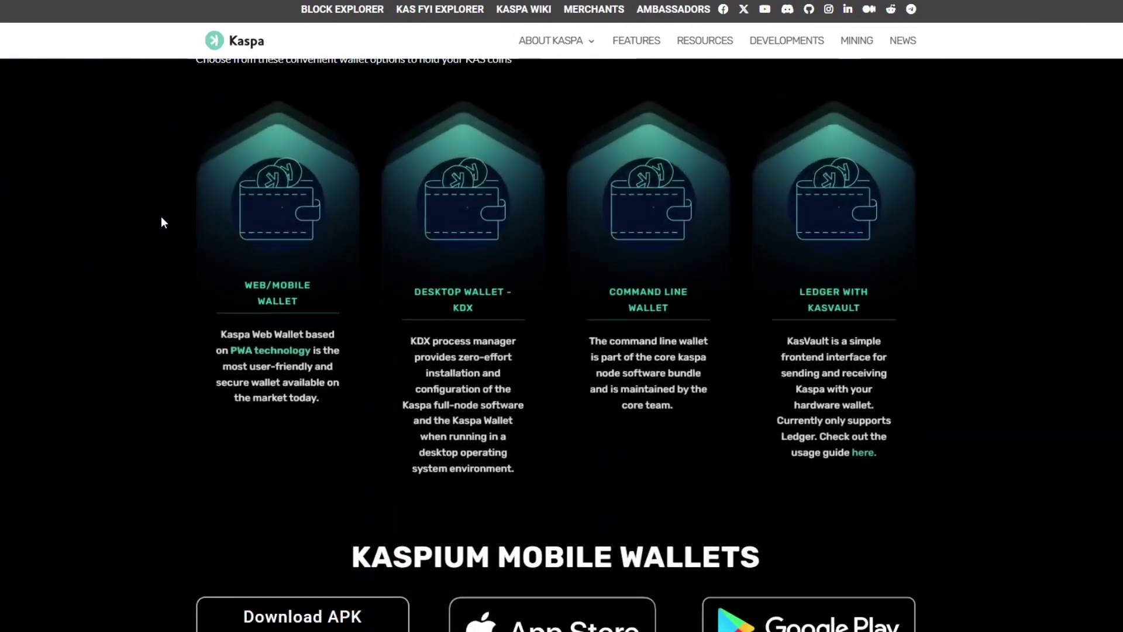
{"action": "scroll", "coordinate": [166, 220], "scroll_direction": "up", "scroll_amount": 1}
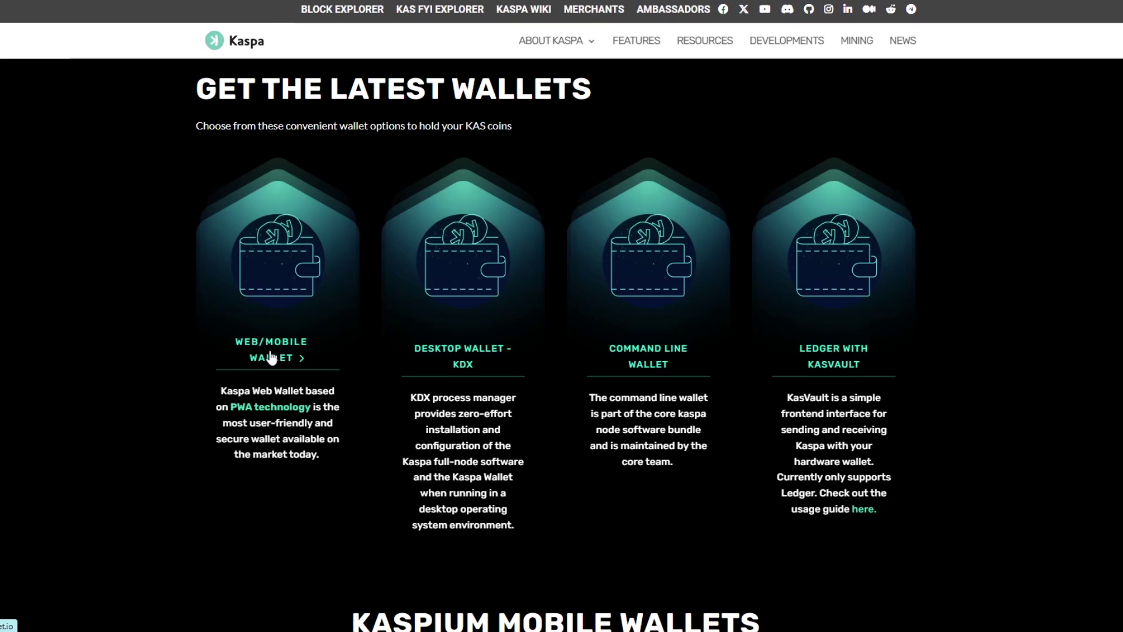
{"action": "scroll", "coordinate": [266, 349], "scroll_direction": "down", "scroll_amount": 2}
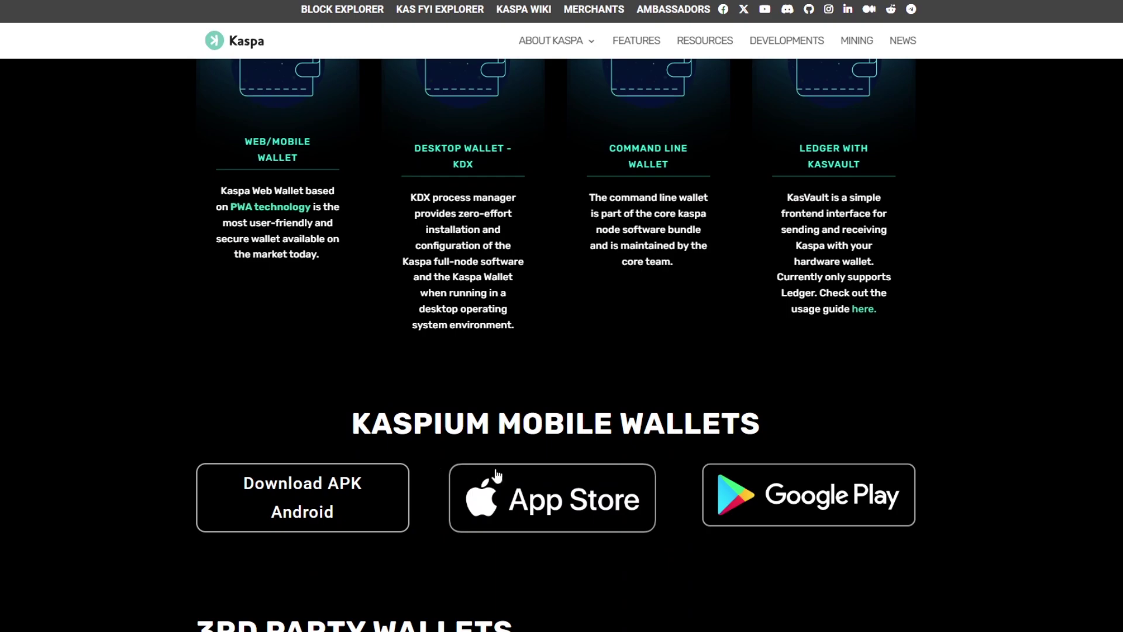
{"action": "scroll", "coordinate": [276, 359], "scroll_direction": "up", "scroll_amount": 3}
{"action": "scroll", "coordinate": [161, 332], "scroll_direction": "up", "scroll_amount": 1}
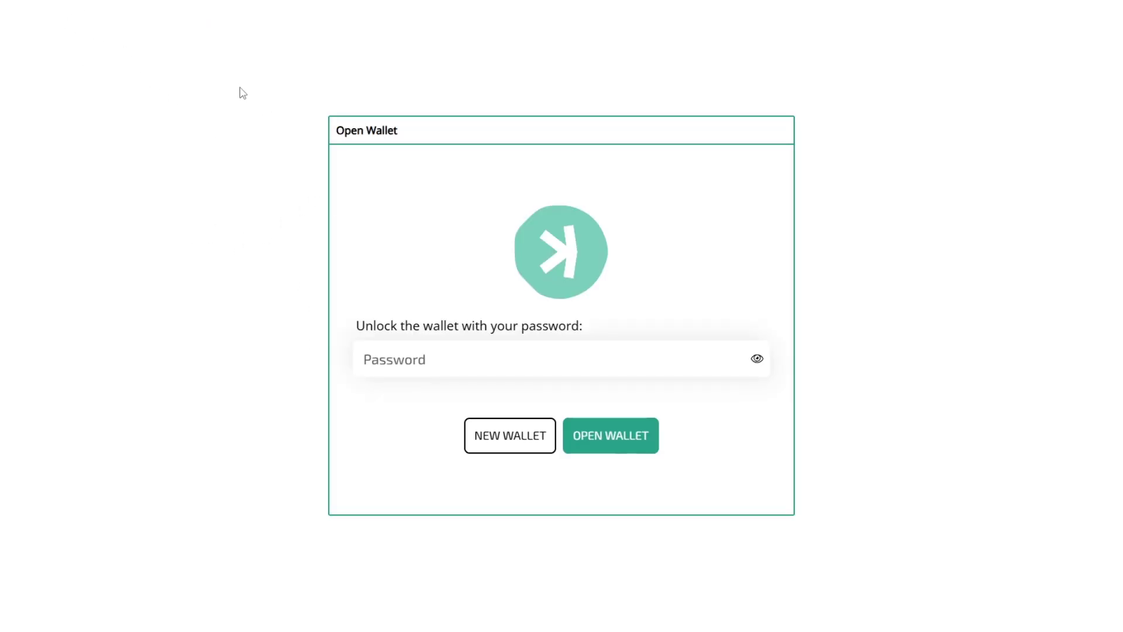
Start a new wallet, paste the same password into Password and Confirm Password, and reveal them
{"action": "left_click", "coordinate": [537, 440]}
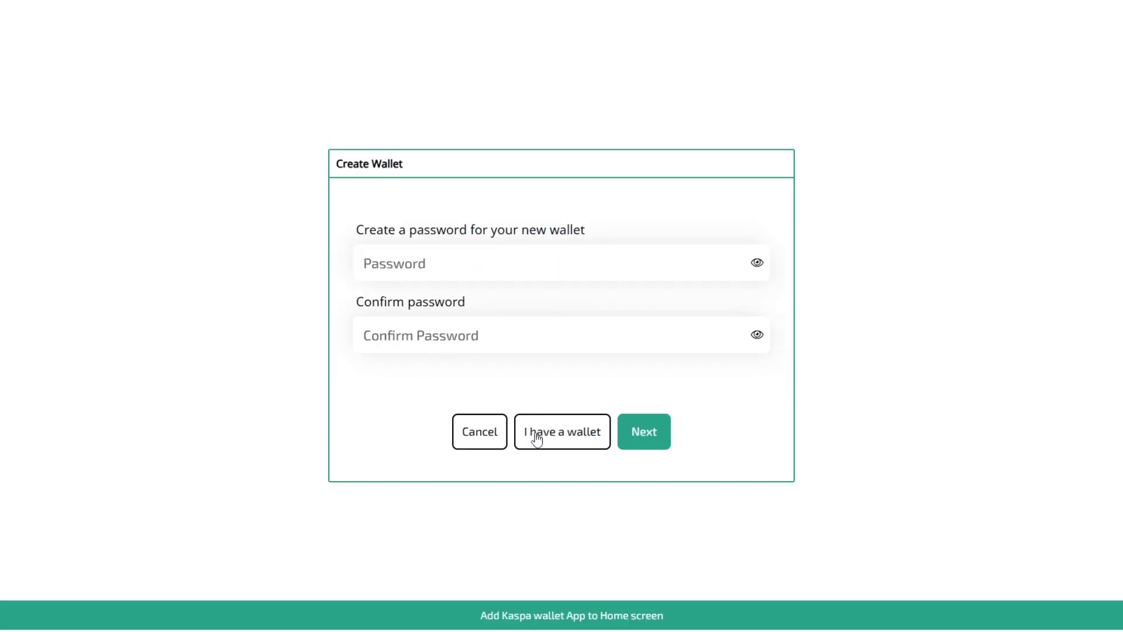
{"action": "left_click", "coordinate": [683, 249]}
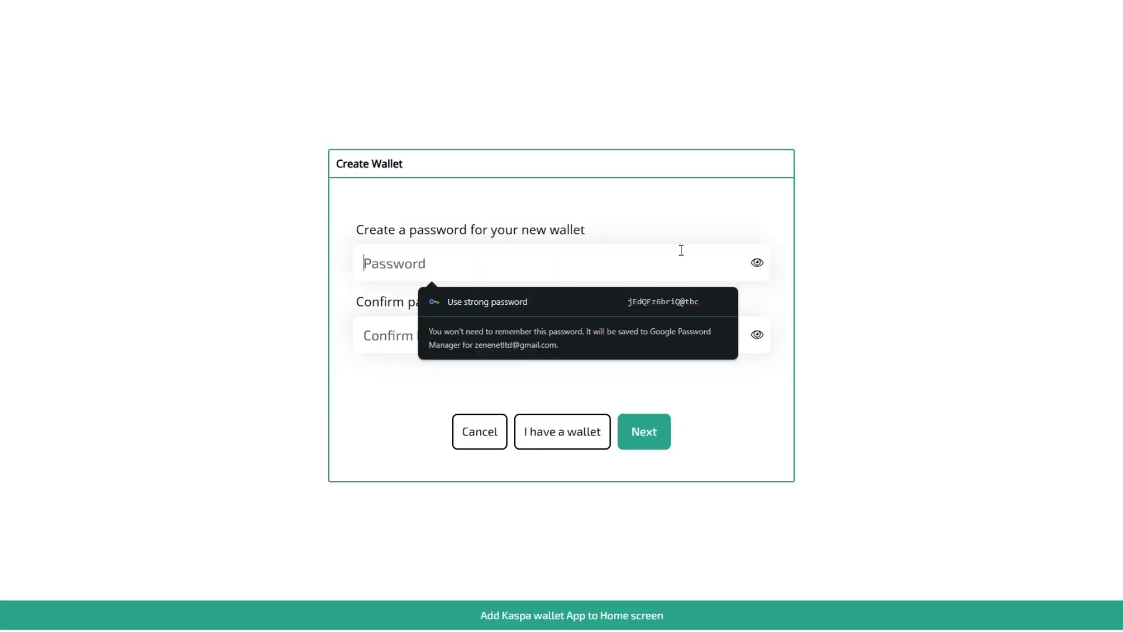
{"action": "key", "text": "ctrl+v"}
{"action": "left_click_drag", "start_coordinate": [681, 250], "coordinate": [328, 266]}
{"action": "left_click", "coordinate": [360, 262]}
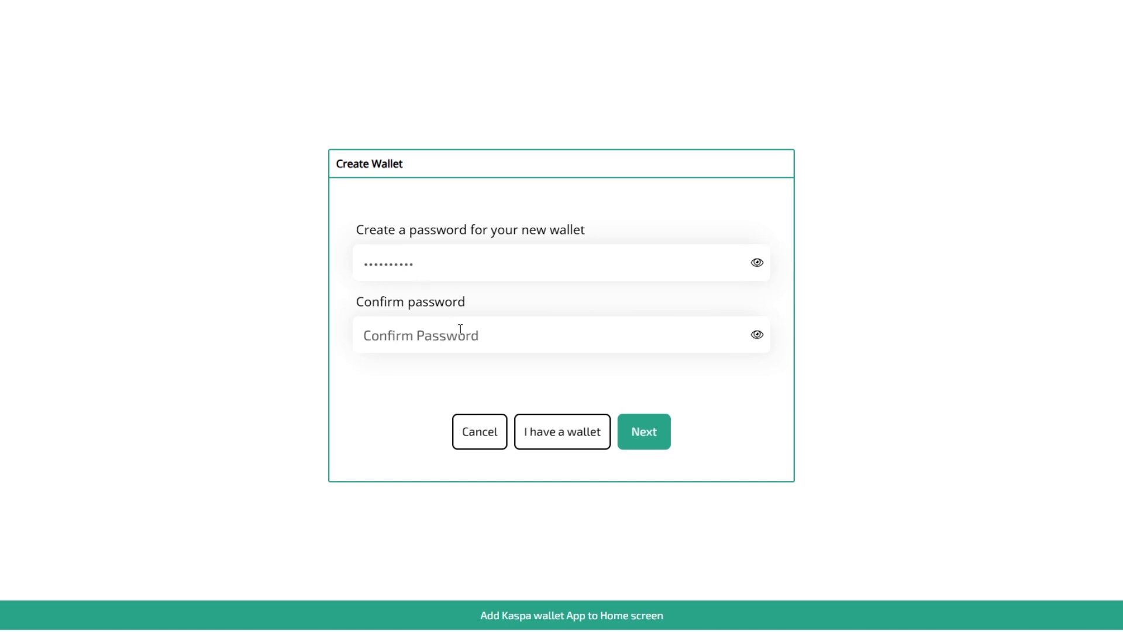
{"action": "key", "text": "ctrl+v"}
{"action": "left_click", "coordinate": [757, 262]}
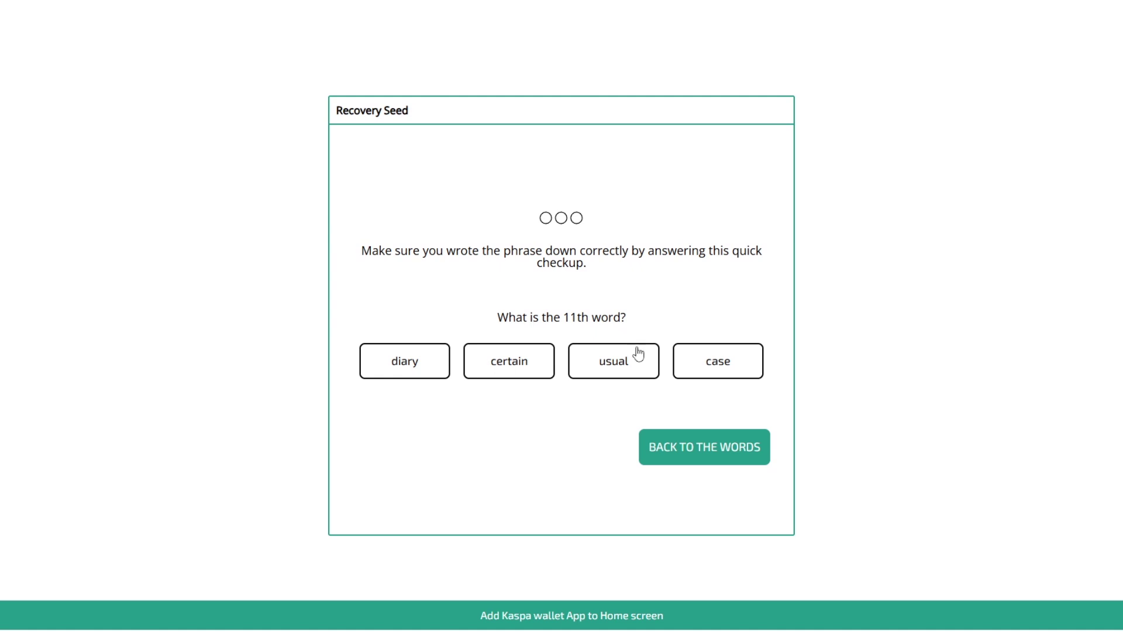
Answer the seed quiz with usual, the 5th word and chase, then finish with DONE
{"action": "left_click", "coordinate": [624, 364]}
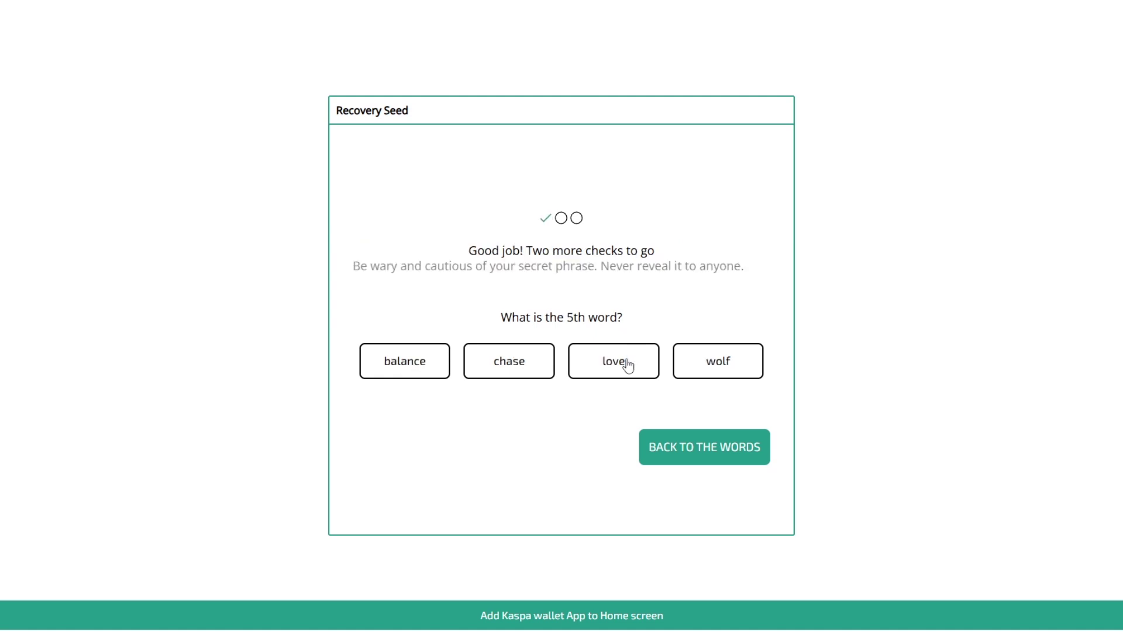
{"action": "left_click", "coordinate": [681, 367]}
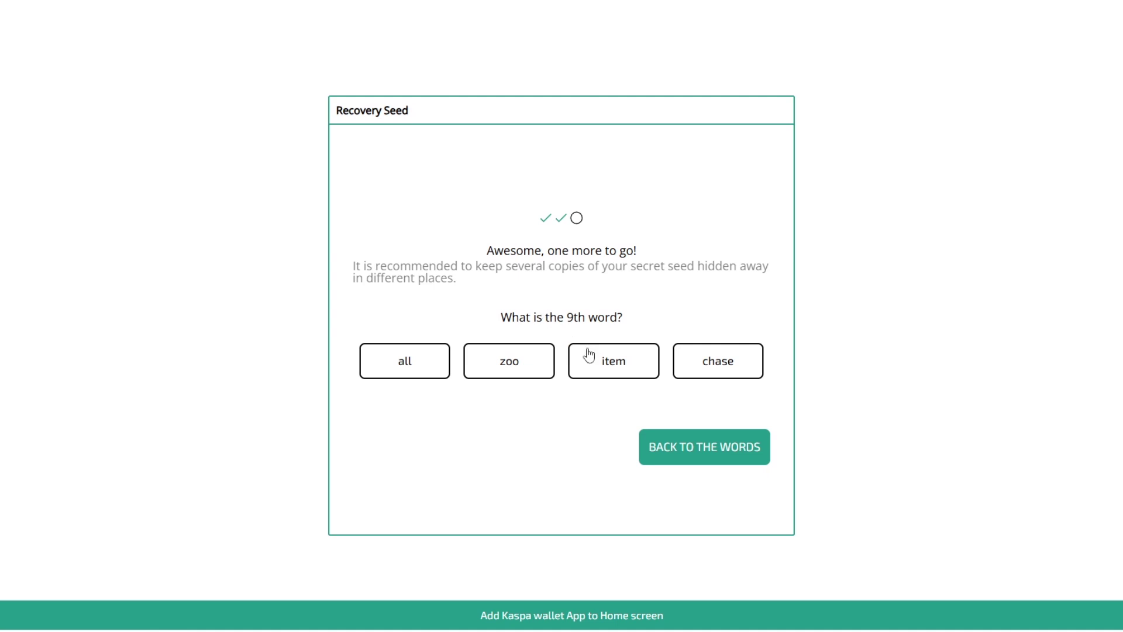
{"action": "left_click", "coordinate": [718, 372]}
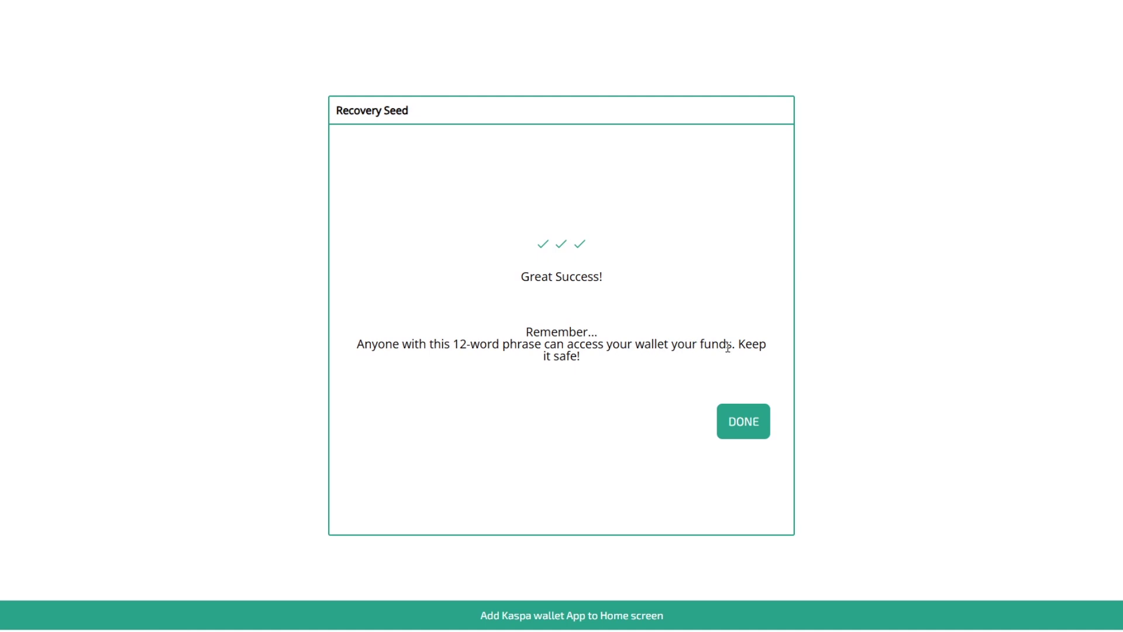
{"action": "left_click", "coordinate": [747, 423]}
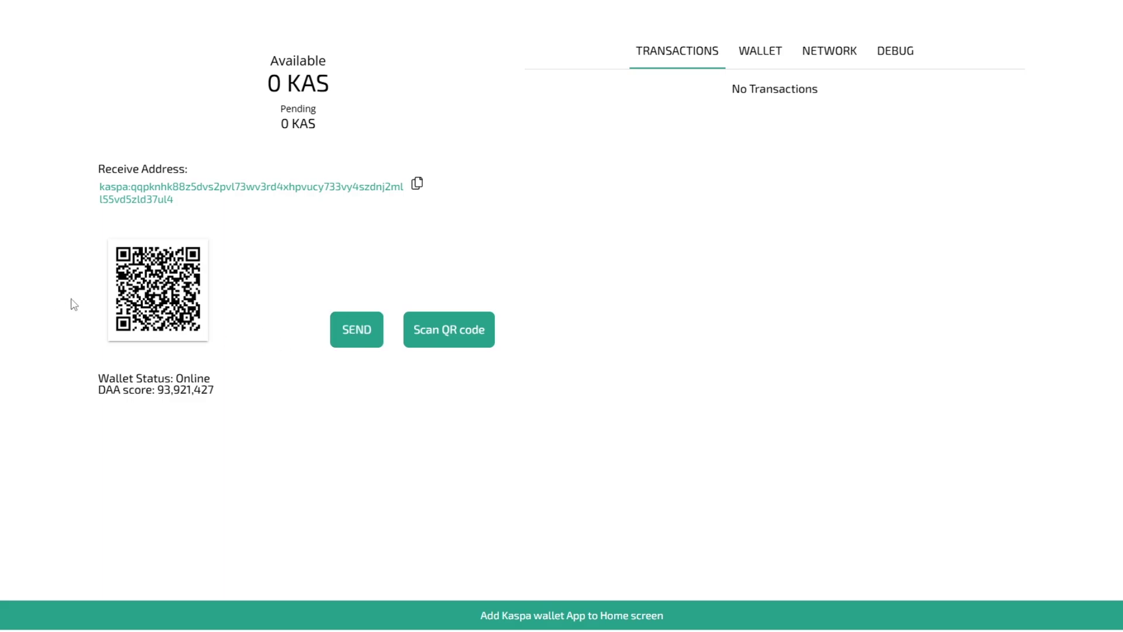
Open the SEND form from the 0 KAS wallet dashboard
{"action": "left_click", "coordinate": [351, 340]}
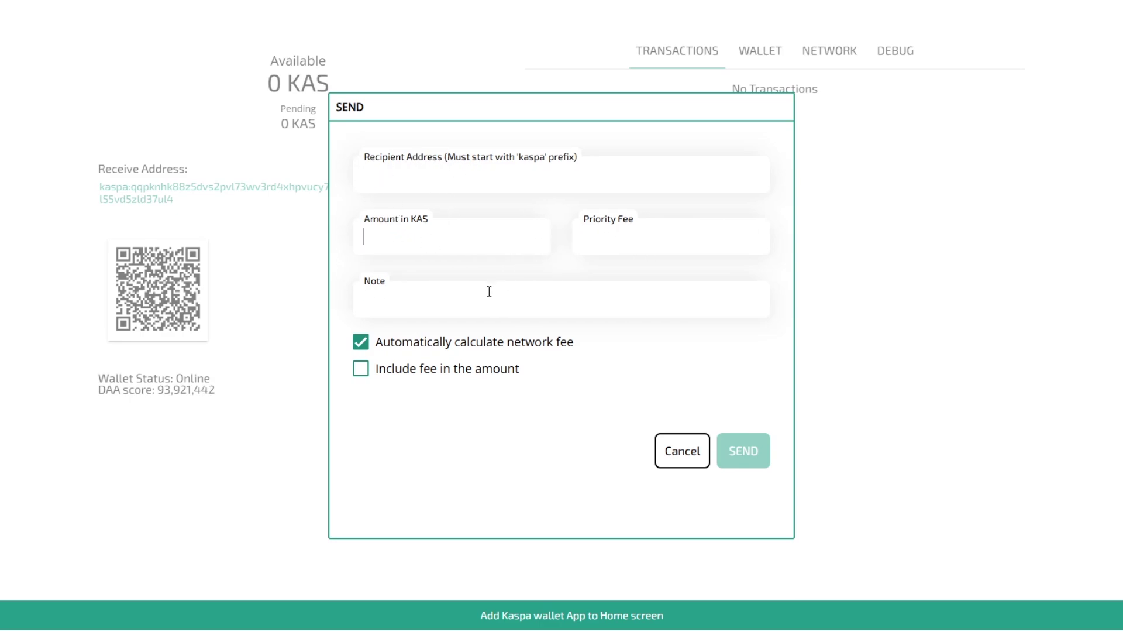
Tick Include fee in the amount, then cancel the SEND form without sending
{"action": "left_click", "coordinate": [379, 373]}
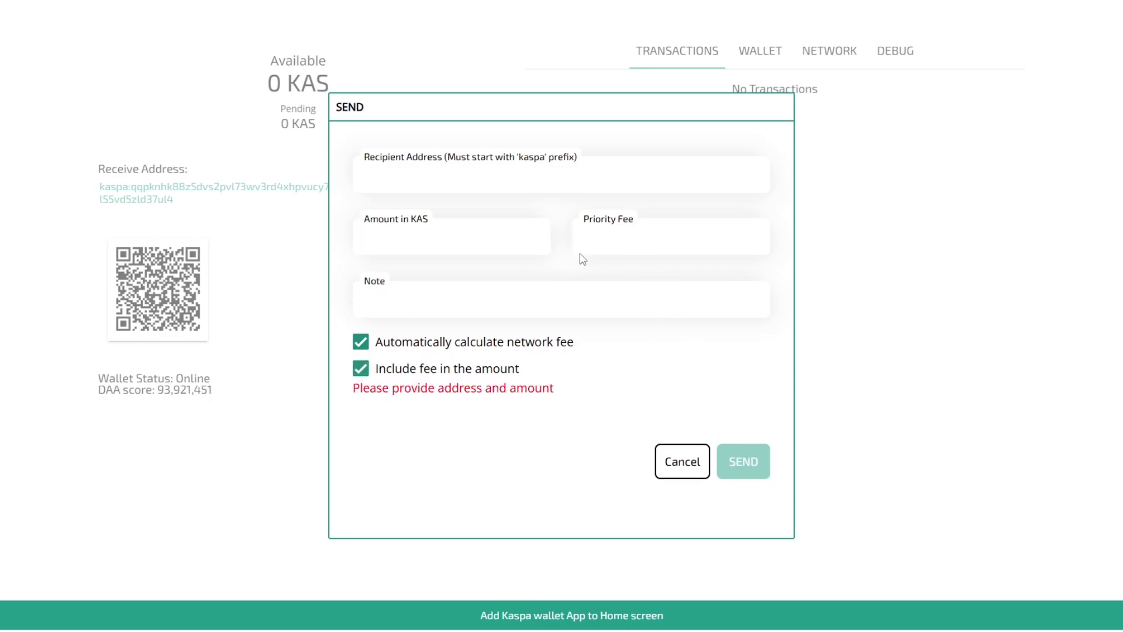
{"action": "left_click", "coordinate": [682, 462]}
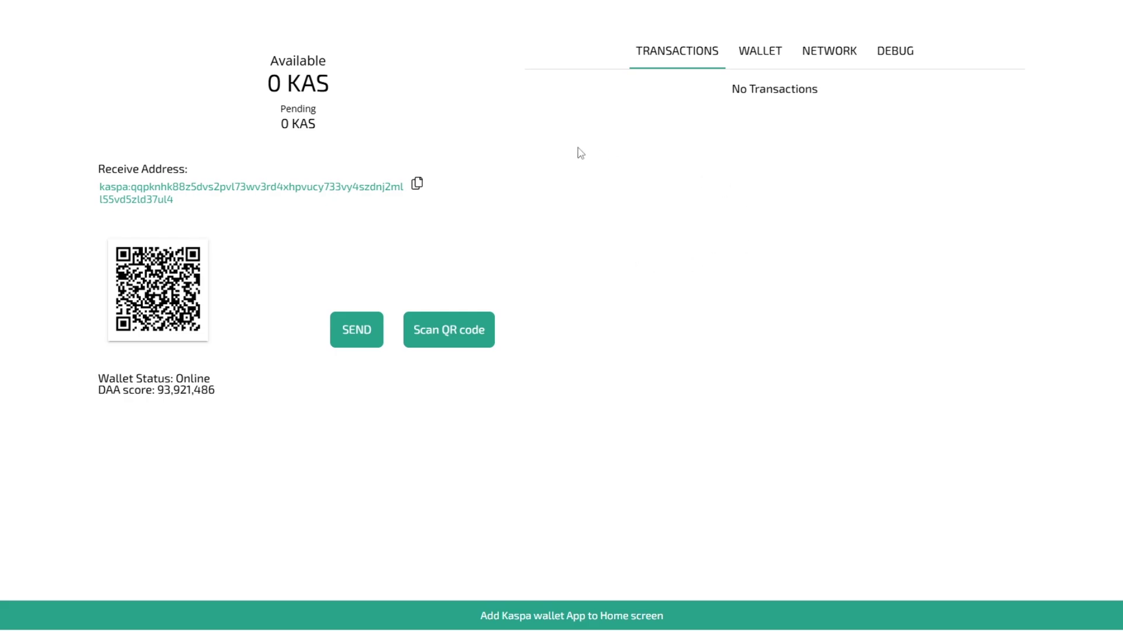
Check the WALLET, NETWORK and DEBUG tabs, then show UTXOs and force a transaction-times update
{"action": "left_click", "coordinate": [759, 51]}
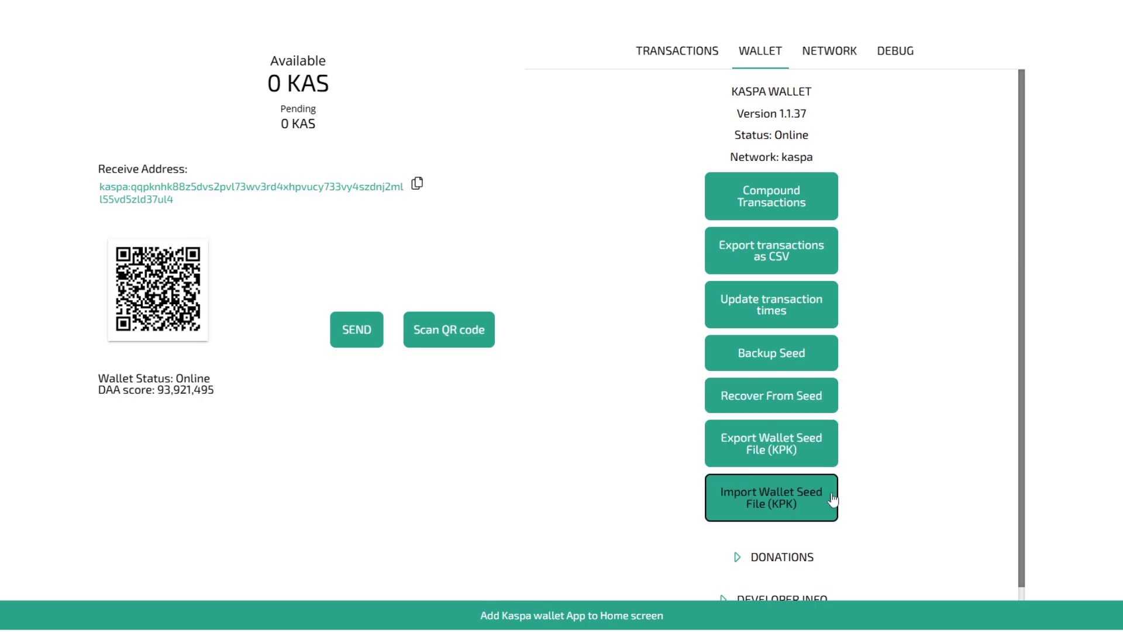
{"action": "left_click", "coordinate": [845, 66]}
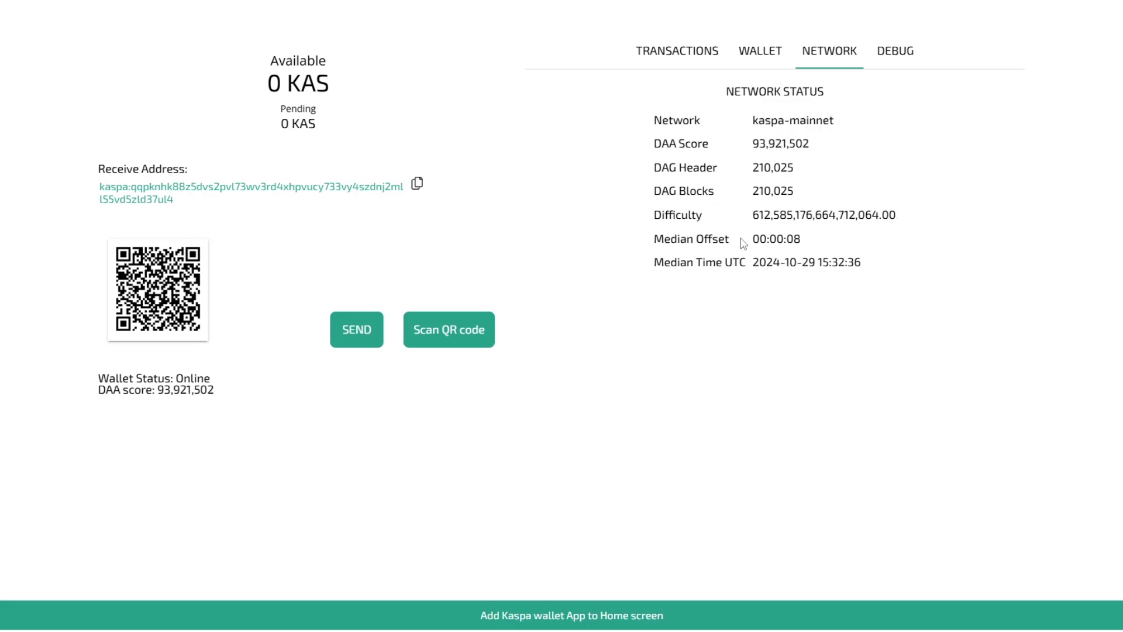
{"action": "left_click", "coordinate": [898, 53]}
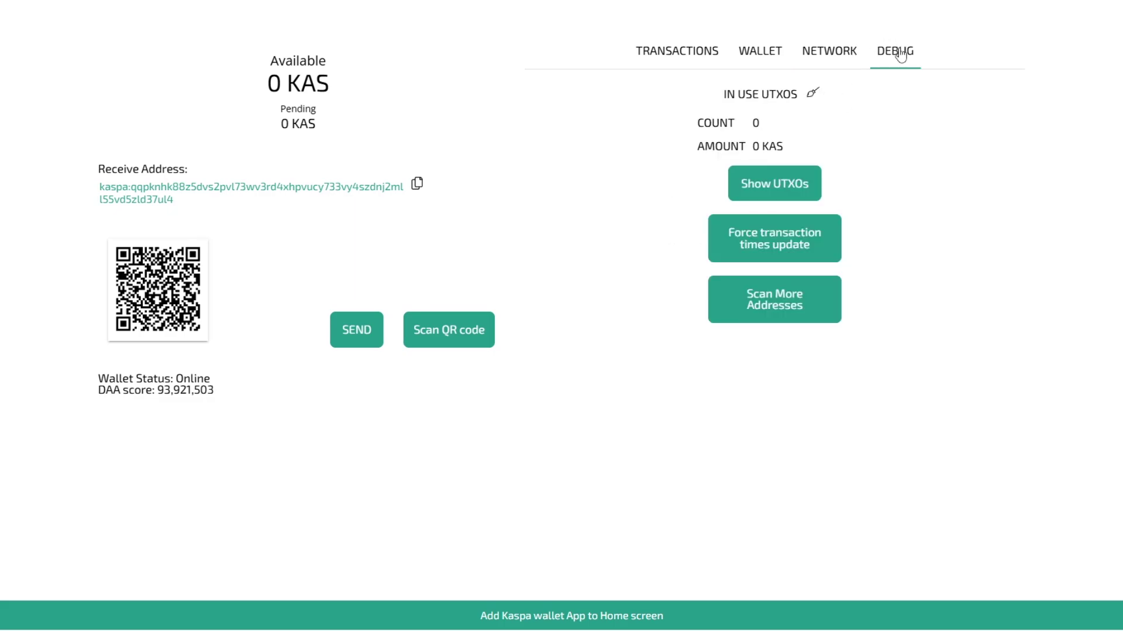
{"action": "left_click", "coordinate": [799, 193]}
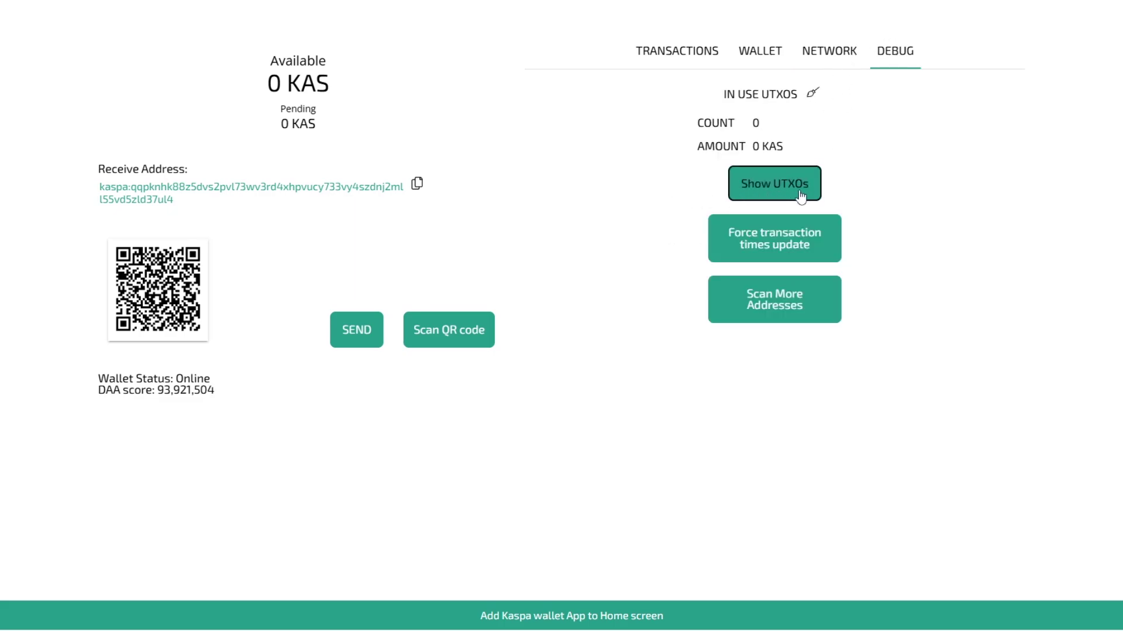
{"action": "left_click", "coordinate": [819, 221]}
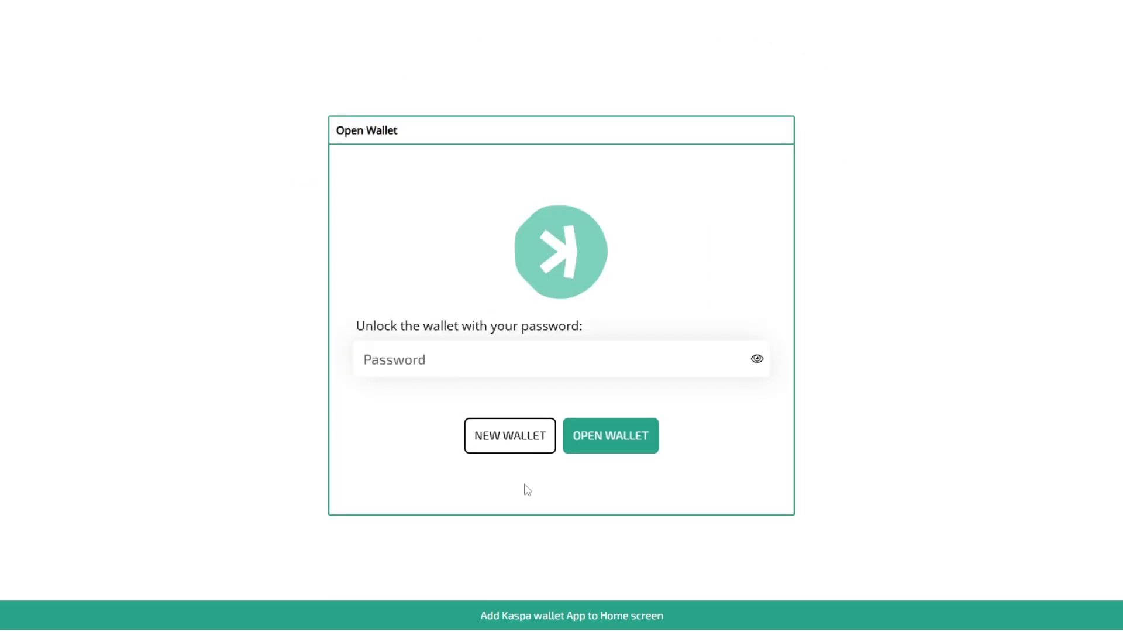
Choose I have a wallet, paste the 12-word seed phrase, recover, and paste the encryption password
{"action": "key", "text": "Return"}
{"action": "left_click", "coordinate": [516, 442]}
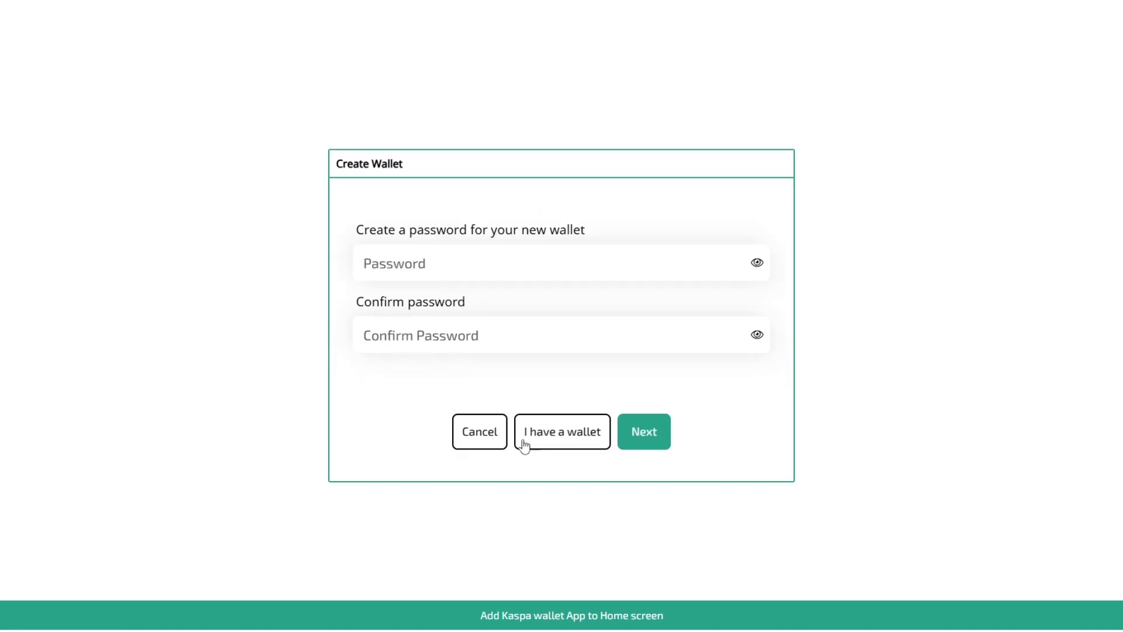
{"action": "left_click", "coordinate": [565, 446]}
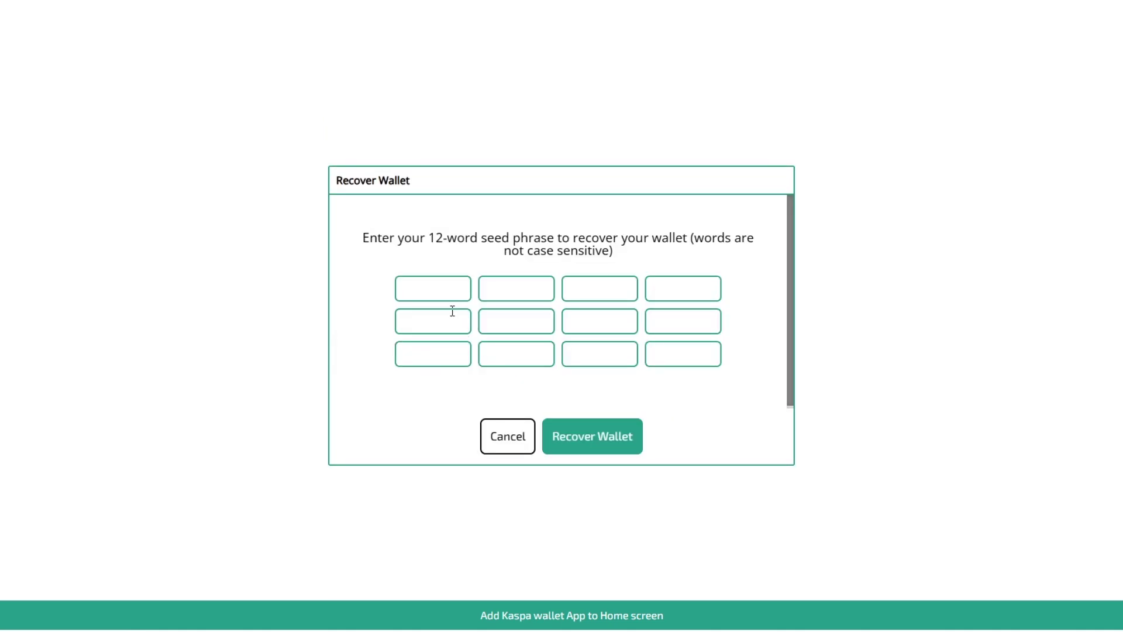
{"action": "left_click", "coordinate": [452, 289]}
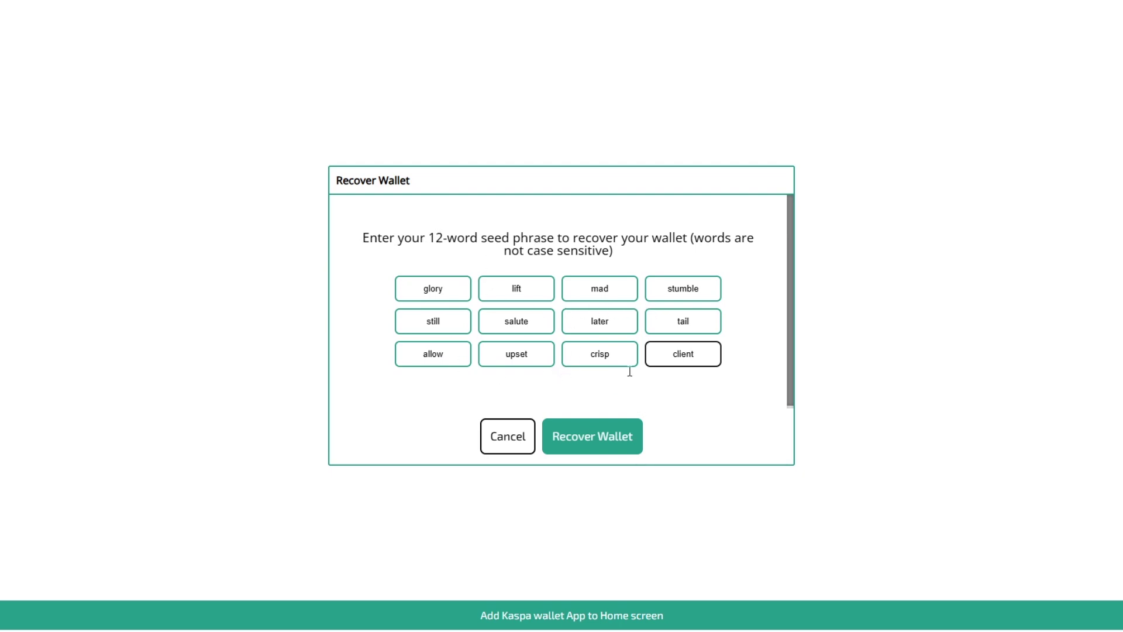
{"action": "left_click", "coordinate": [581, 444]}
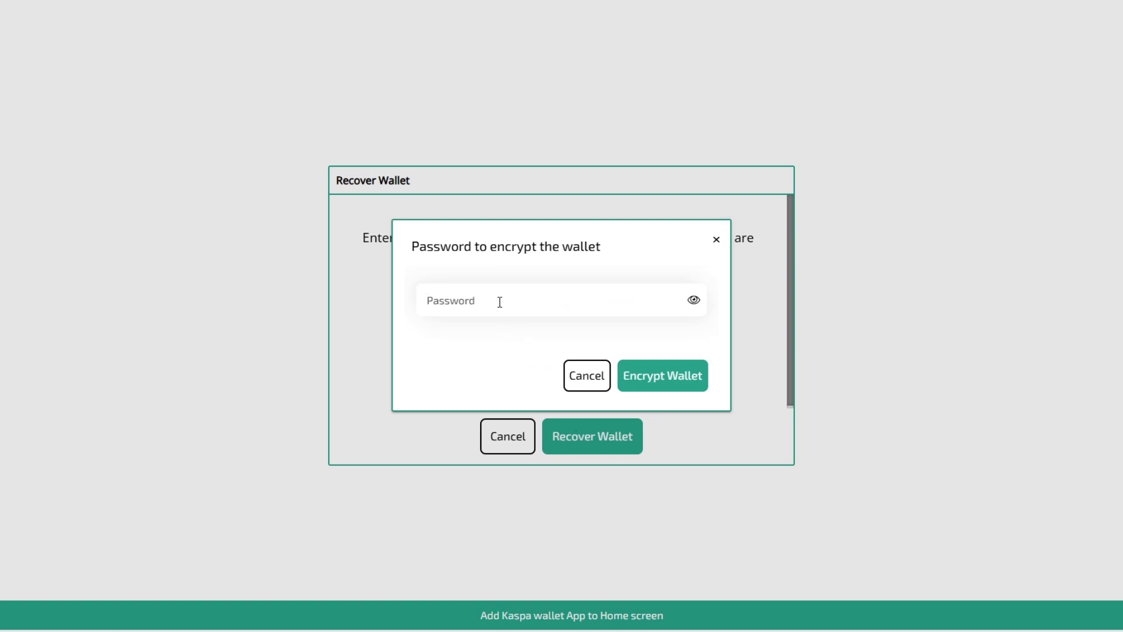
{"action": "key", "text": "ctrl+v"}
Reveal the pasted password to verify it, then encrypt and open the restored wallet
{"action": "left_click", "coordinate": [694, 301]}
{"action": "left_click", "coordinate": [687, 390]}
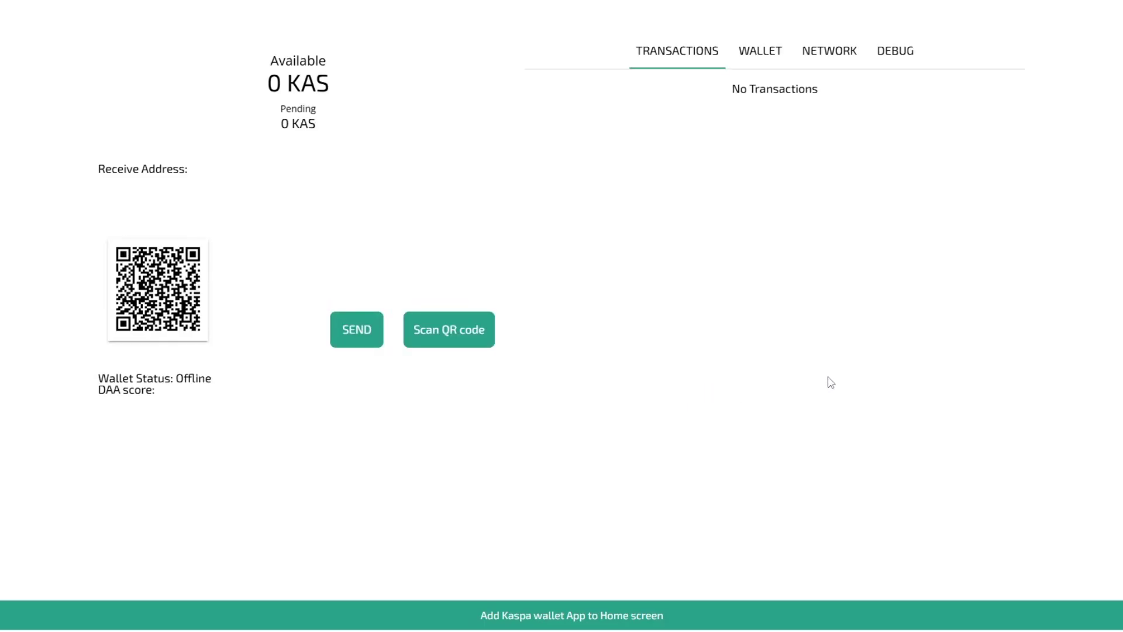